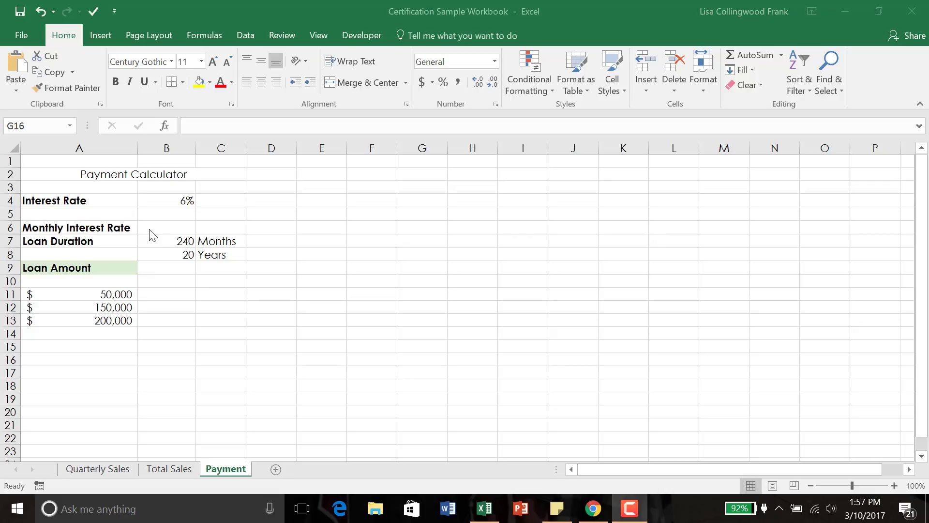
# Calculate the monthly interest rate in B6 by dividing the annual rate in B4 by 12.
pyautogui.click(148, 228)
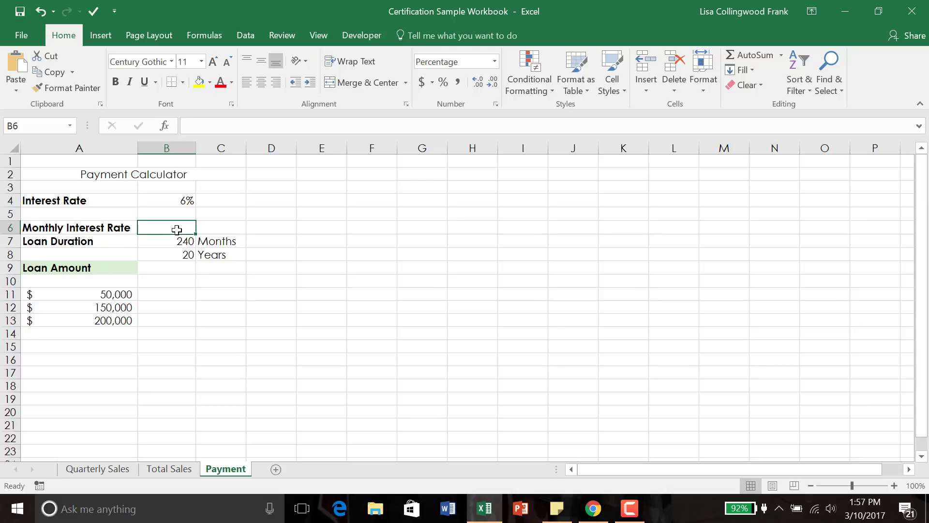
pyautogui.write('=')
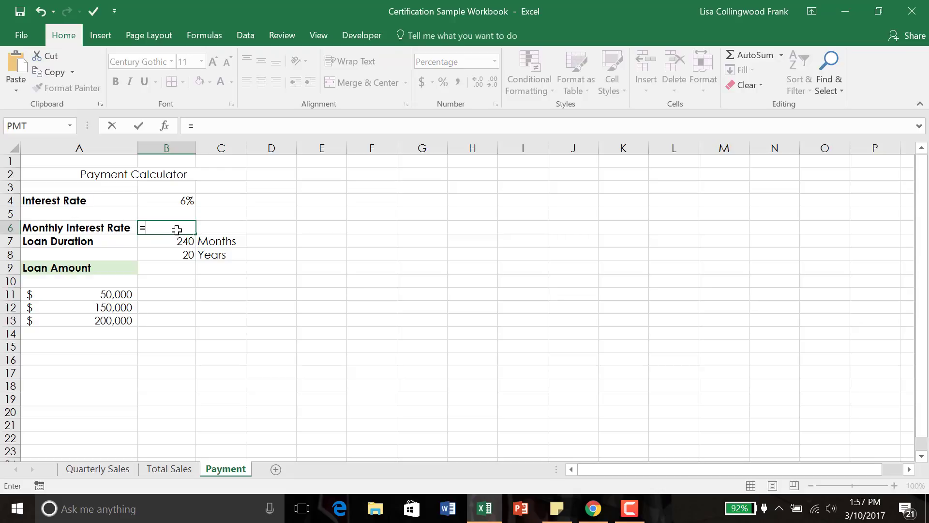
pyautogui.click(176, 202)
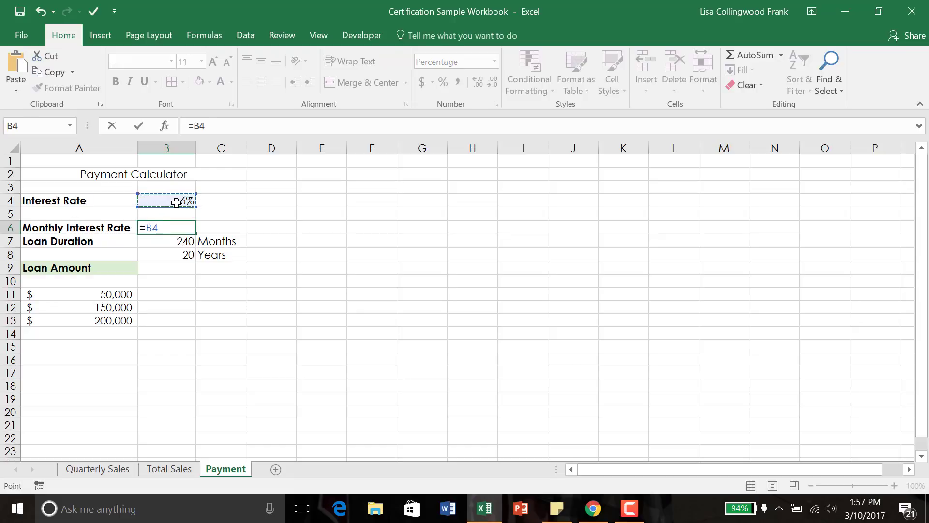
pyautogui.write('/12')
pyautogui.press('Return')
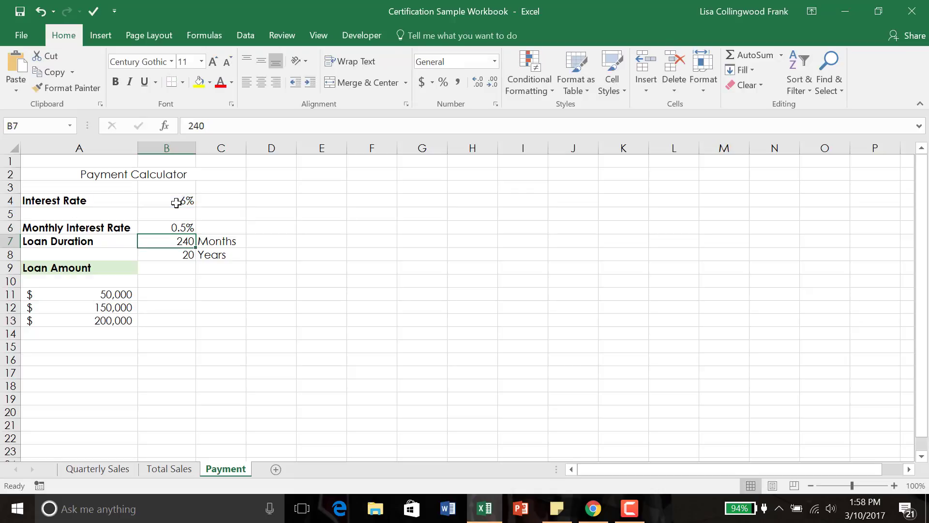
pyautogui.press('Up')
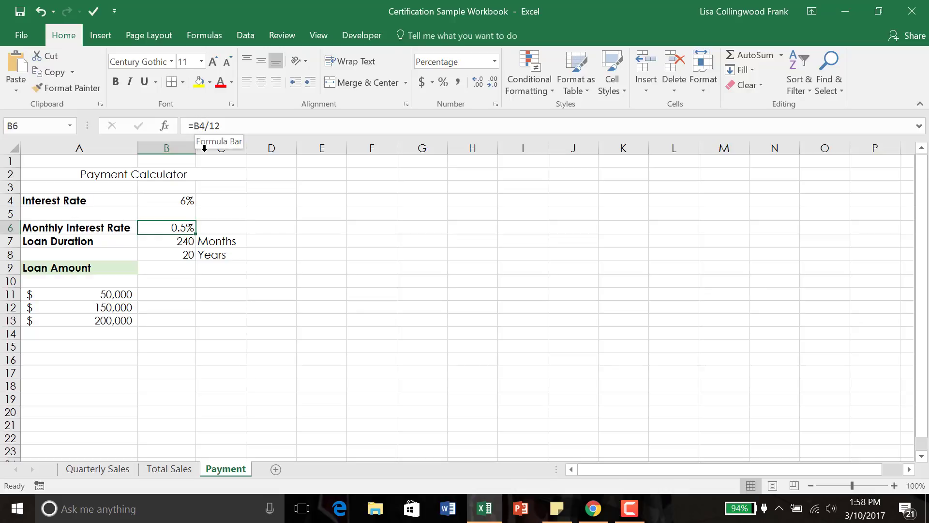
# Change the annual interest rate in B4 to 7%.
pyautogui.click(185, 201)
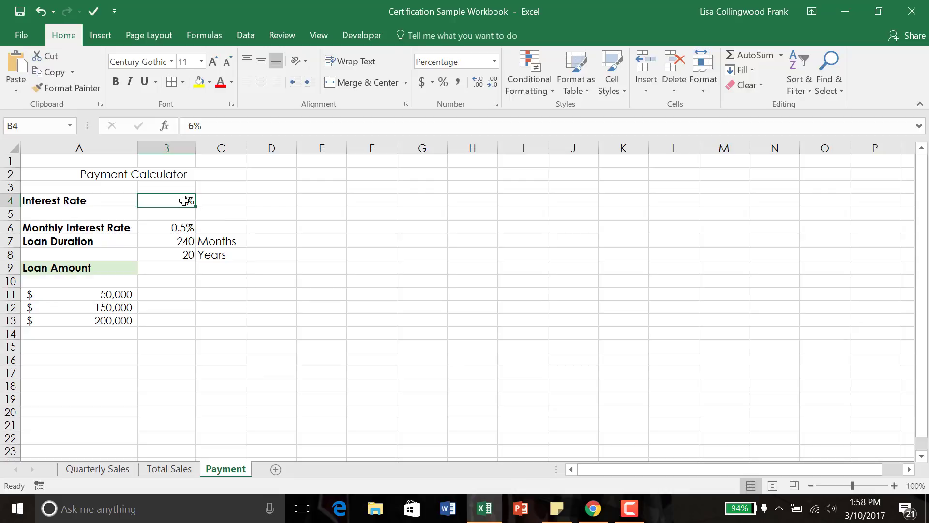
pyautogui.write('7')
pyautogui.press('Return')
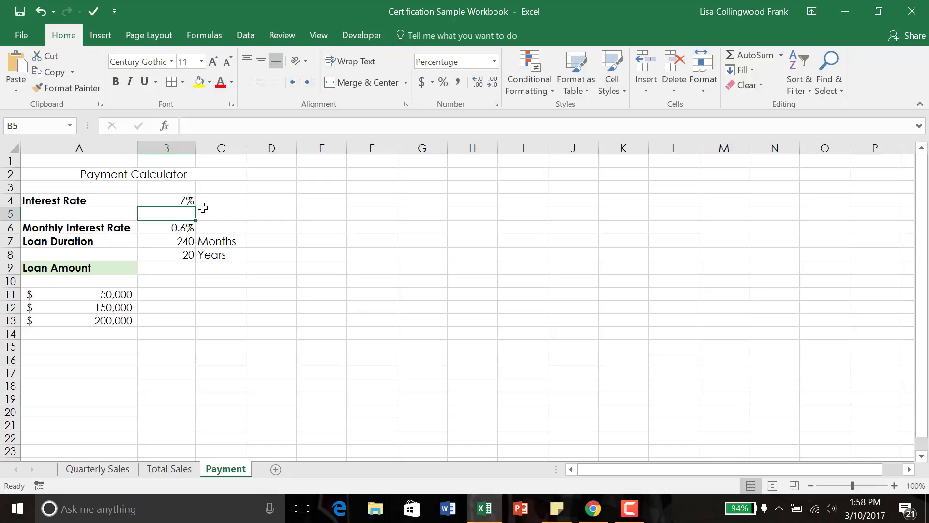
# Search for the PMT function and insert it in B11, using the monthly rate in B6 as its Rate argument.
pyautogui.click(177, 294)
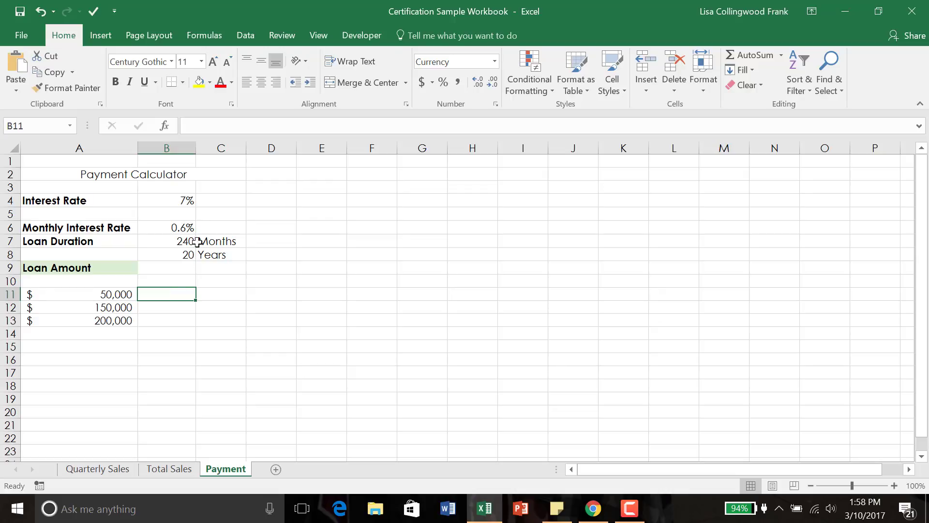
pyautogui.click(165, 127)
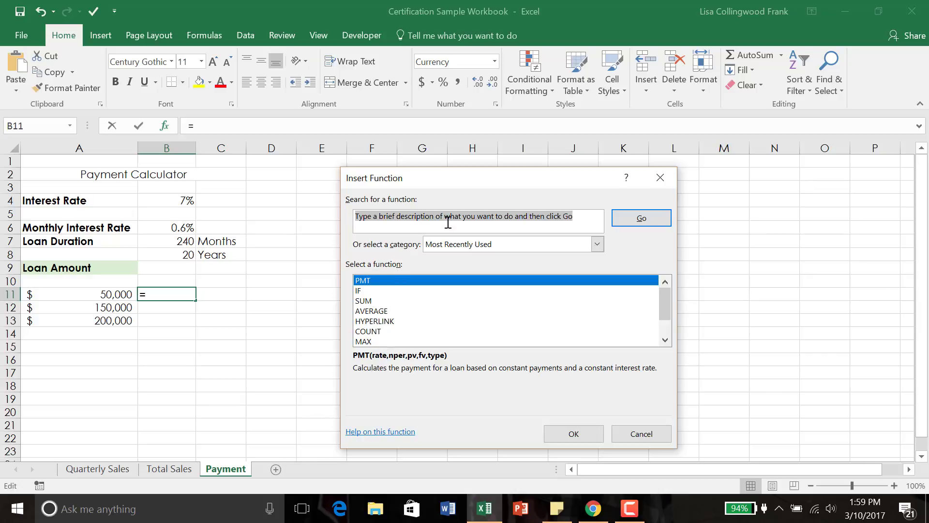
pyautogui.write('pmt')
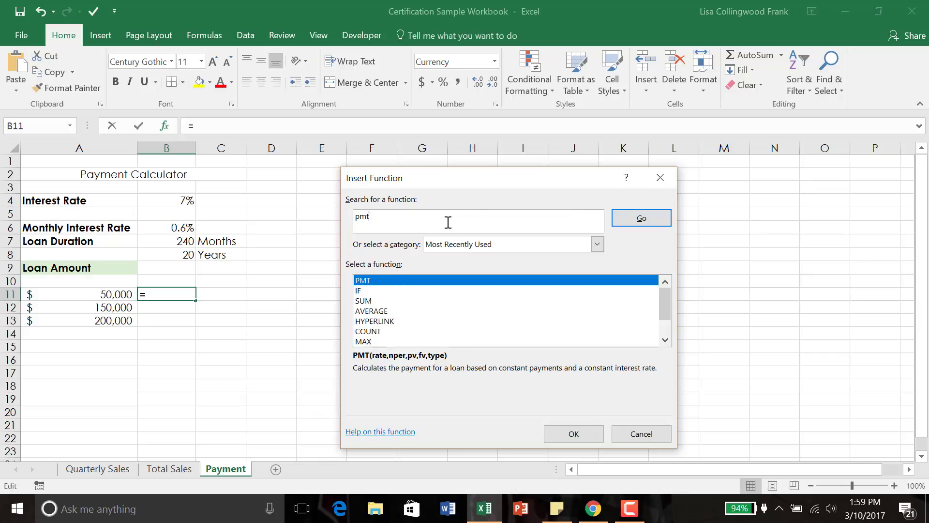
pyautogui.click(661, 220)
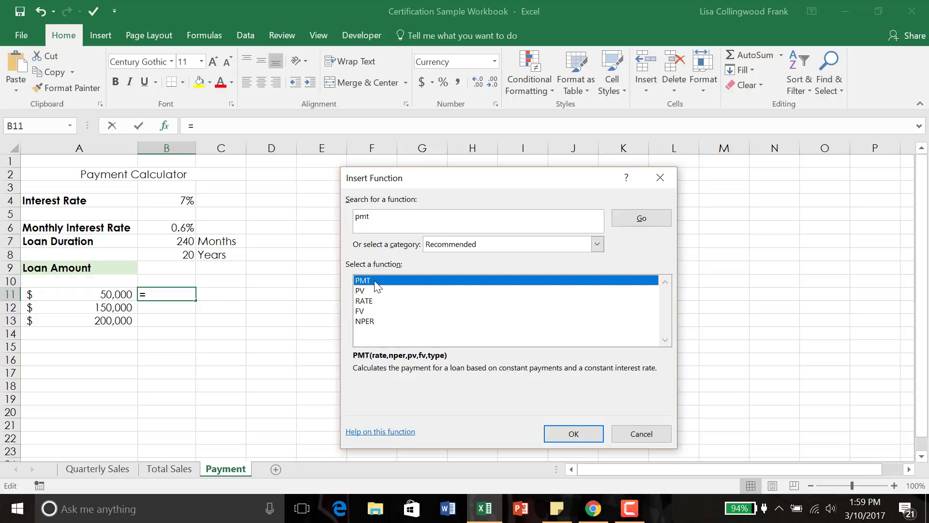
pyautogui.click(577, 431)
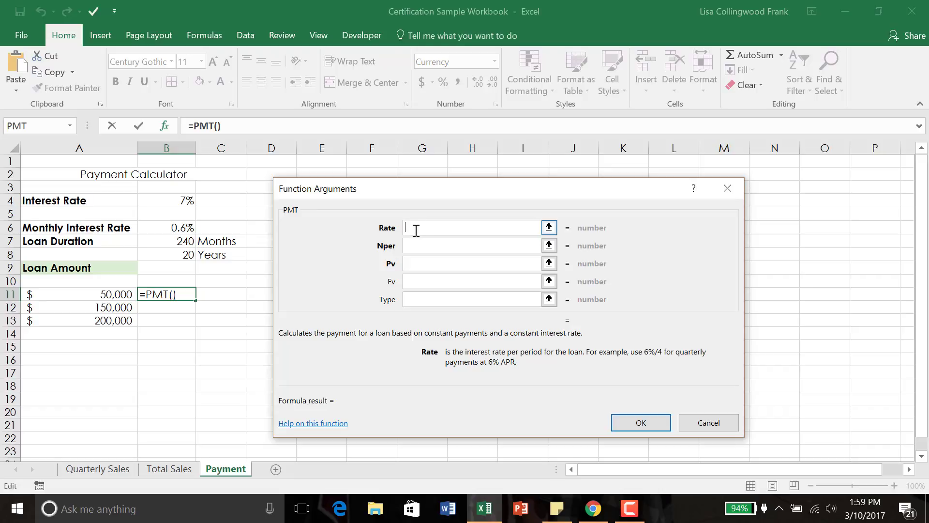
pyautogui.click(185, 229)
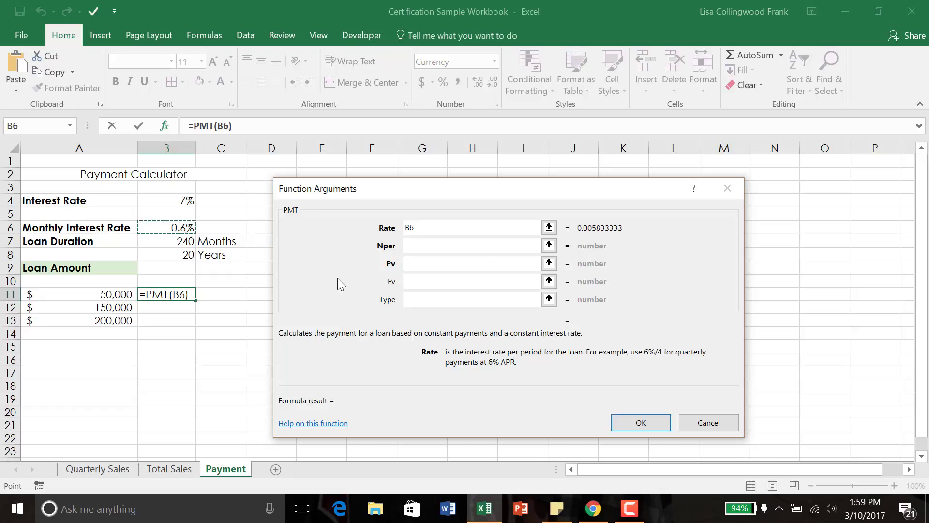
pyautogui.click(429, 247)
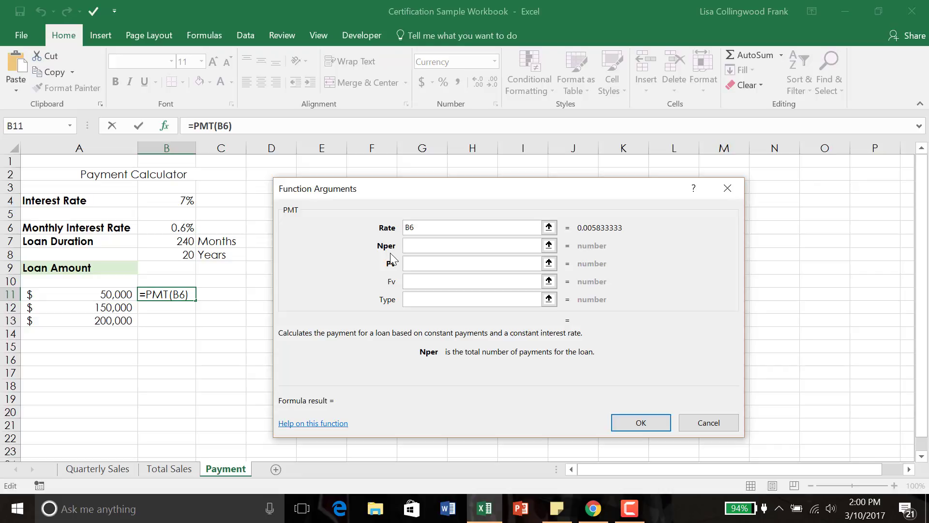
pyautogui.click(179, 245)
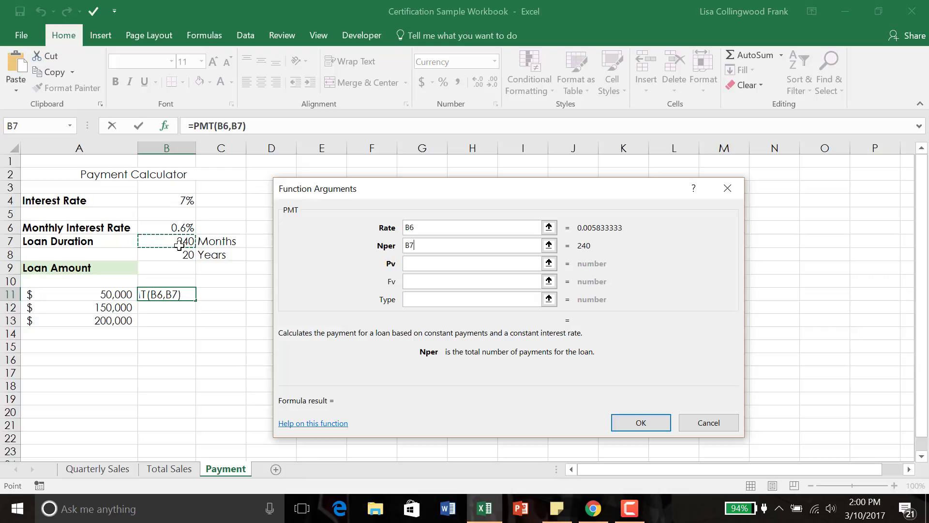
pyautogui.press('BackSpace')
pyautogui.press('BackSpace')
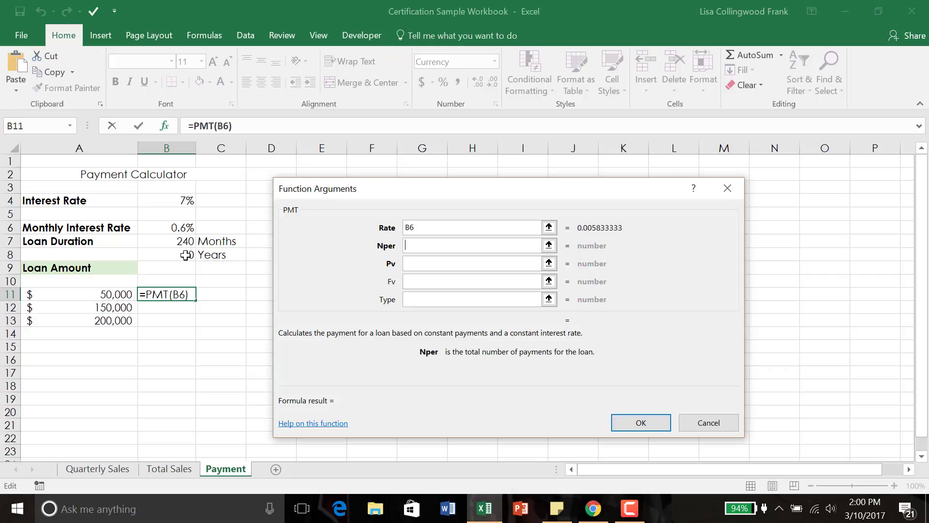
# Set the PMT function's Nper to B8*12 and Pv to A11, and complete the formula.
pyautogui.click(186, 255)
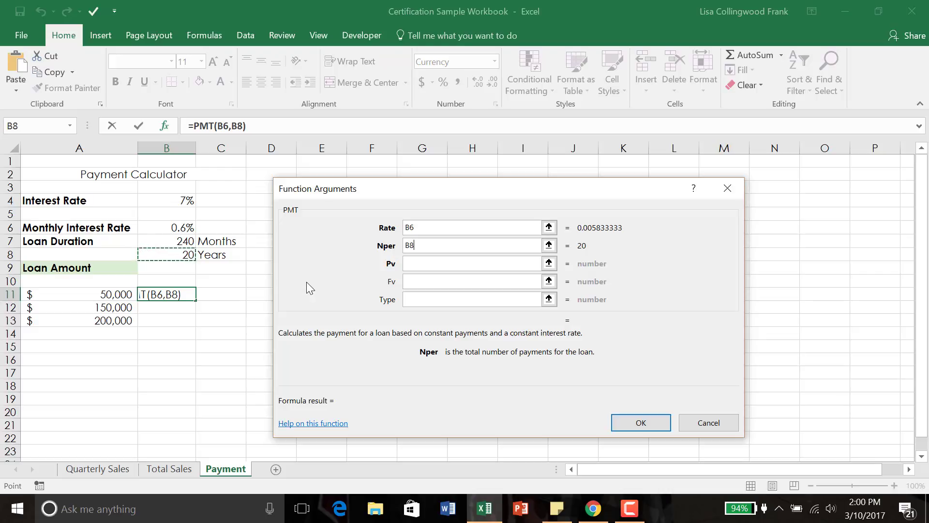
pyautogui.write('*12')
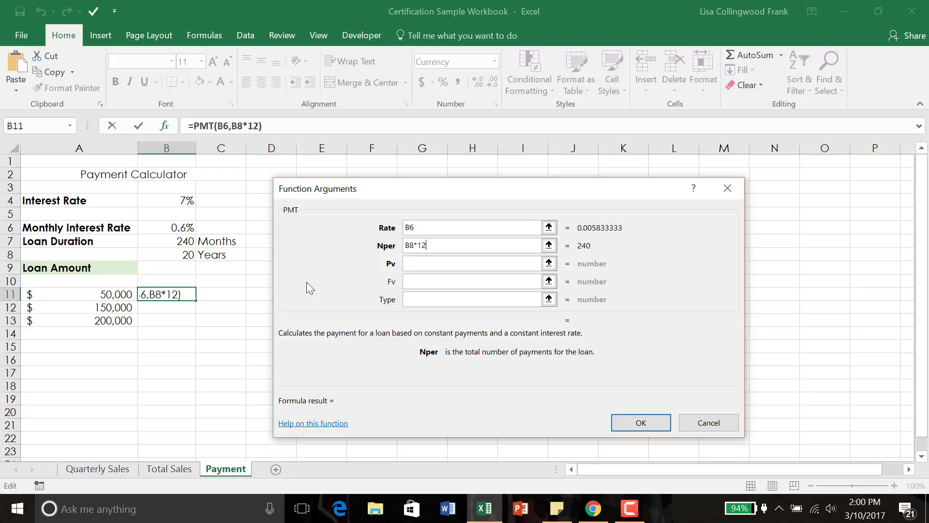
pyautogui.click(419, 263)
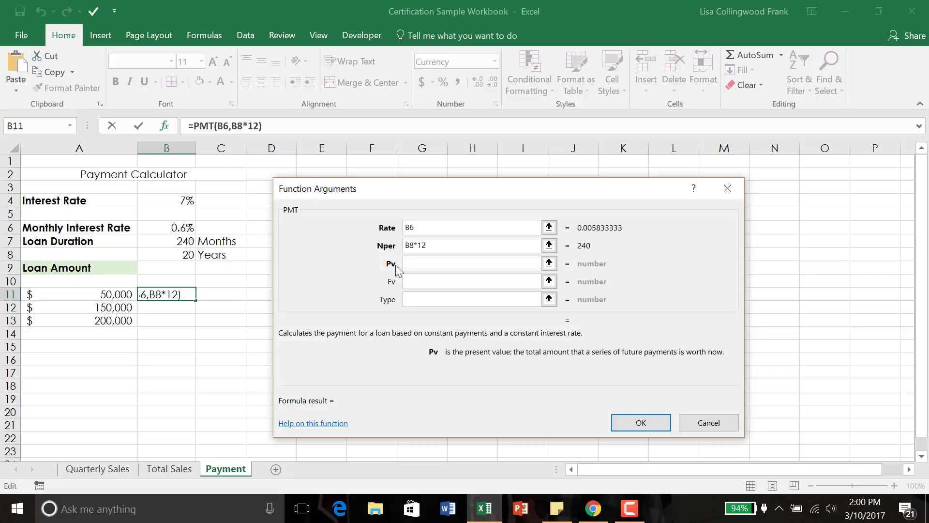
pyautogui.click(115, 295)
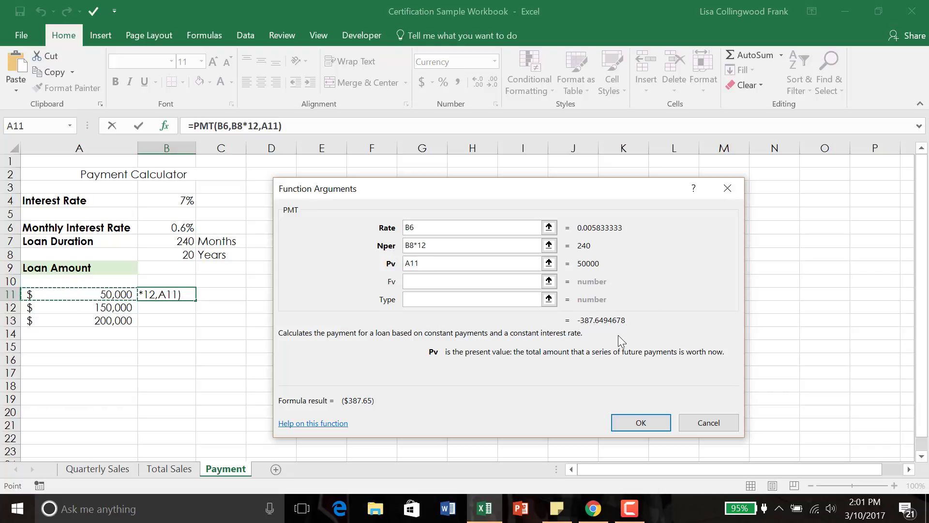
pyautogui.click(664, 425)
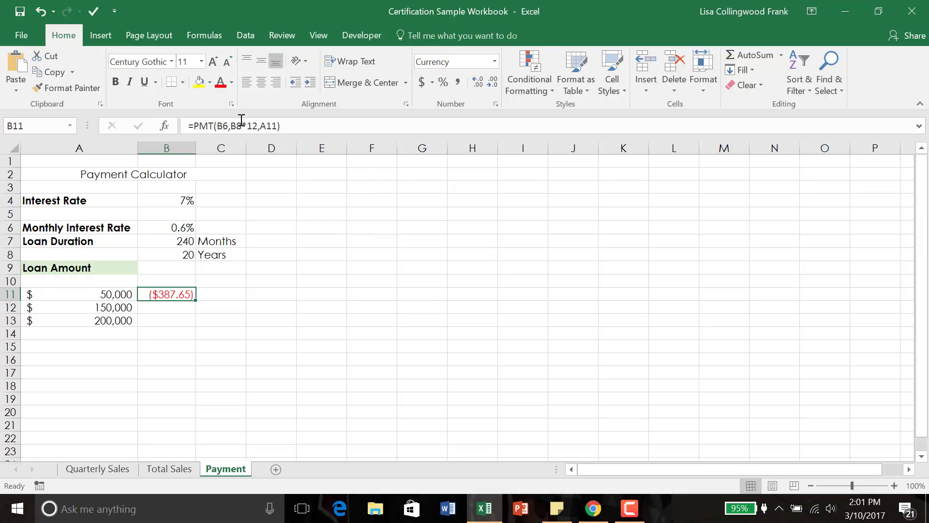
# Add a minus sign before PMT in the B11 formula to make the payment positive.
pyautogui.click(195, 127)
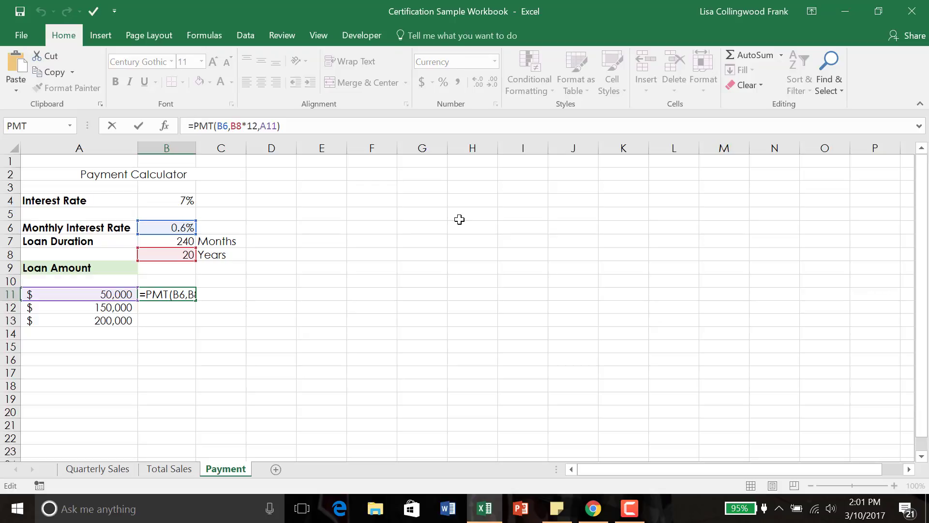
pyautogui.write('-')
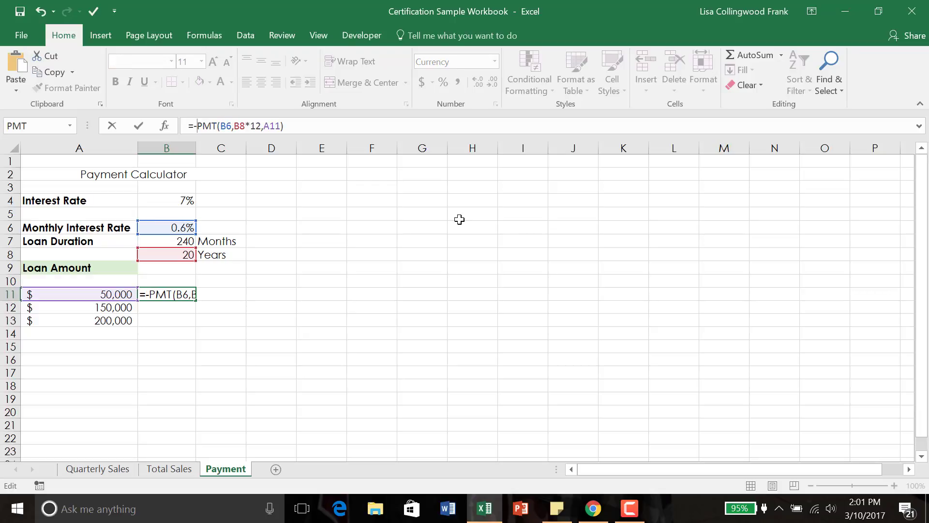
pyautogui.press('Return')
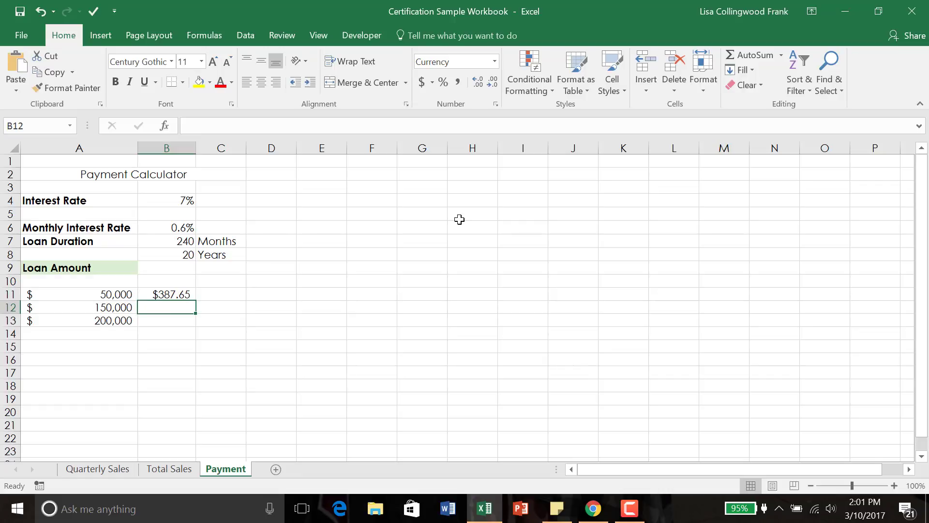
# Start a PMT formula directly in B12 for the 150,000 loan.
pyautogui.write('=')
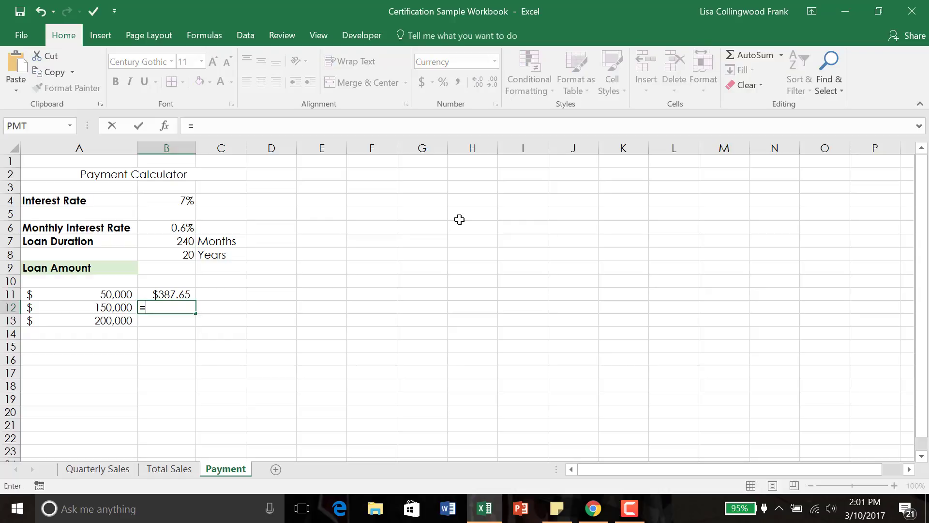
pyautogui.write('pm')
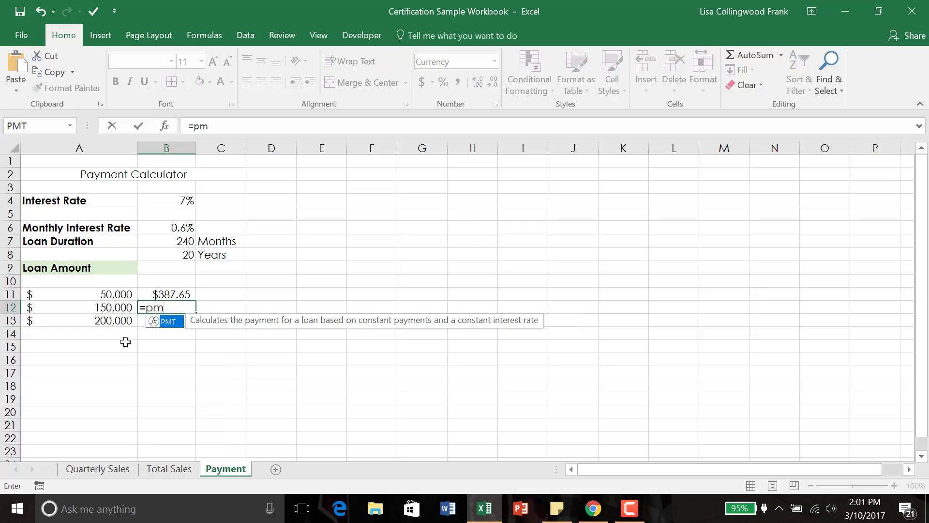
pyautogui.doubleClick(176, 324)
pyautogui.click(183, 349)
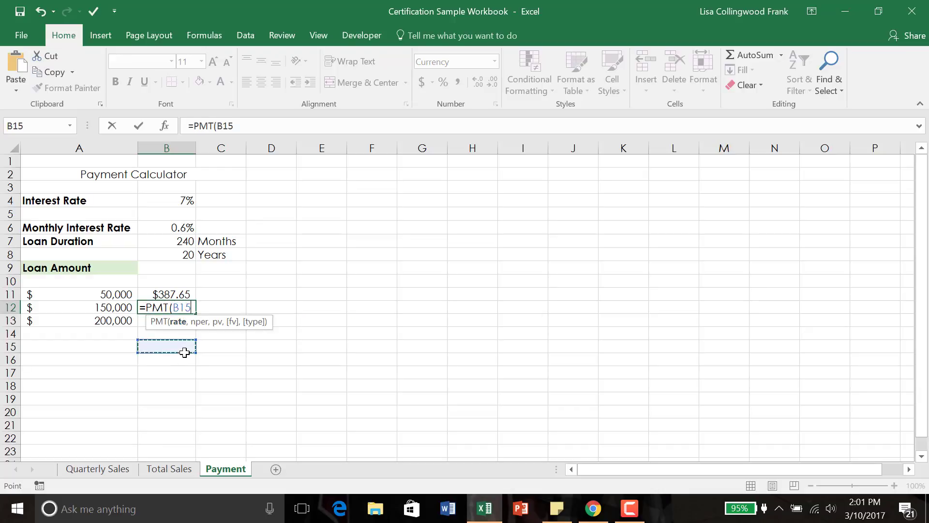
pyautogui.press('BackSpace')
pyautogui.press('BackSpace')
pyautogui.press('BackSpace')
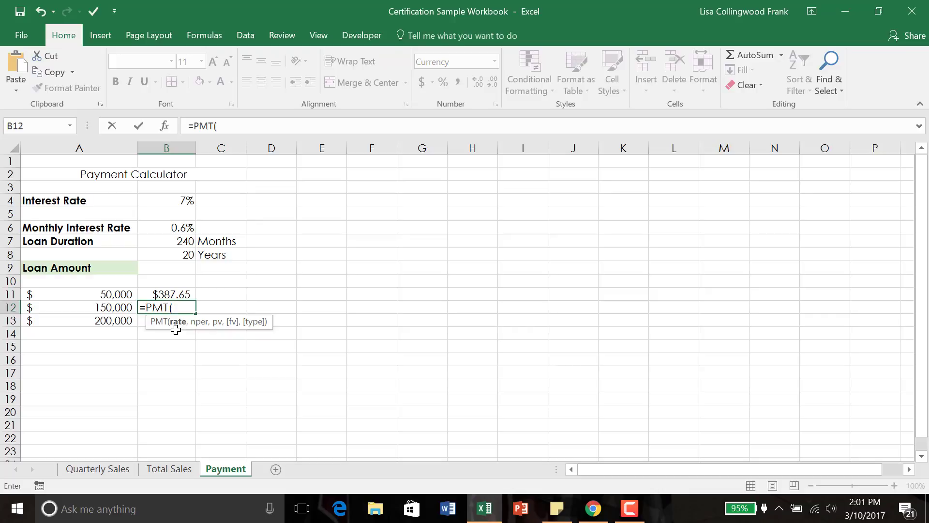
# Fill in the B12 PMT arguments with B6 as the rate, B7 as the number of periods and A12 as the present value.
pyautogui.click(187, 228)
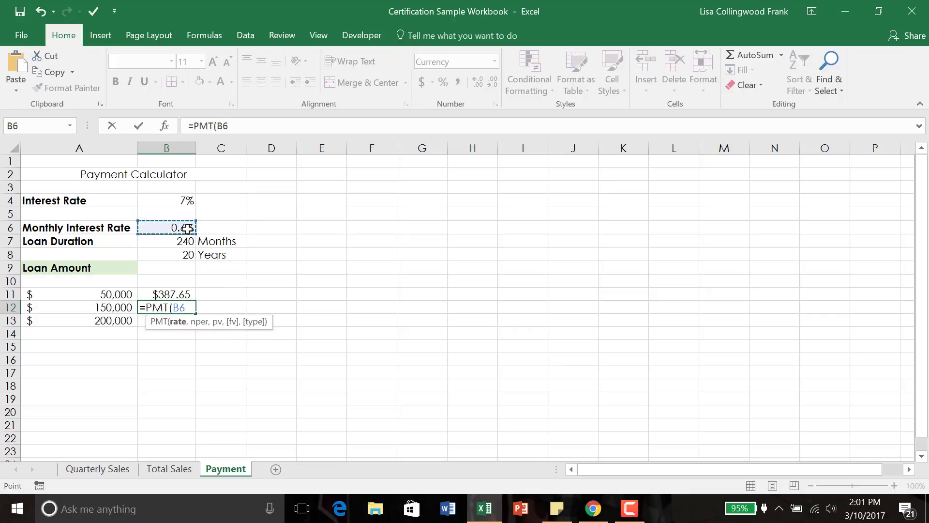
pyautogui.write(',')
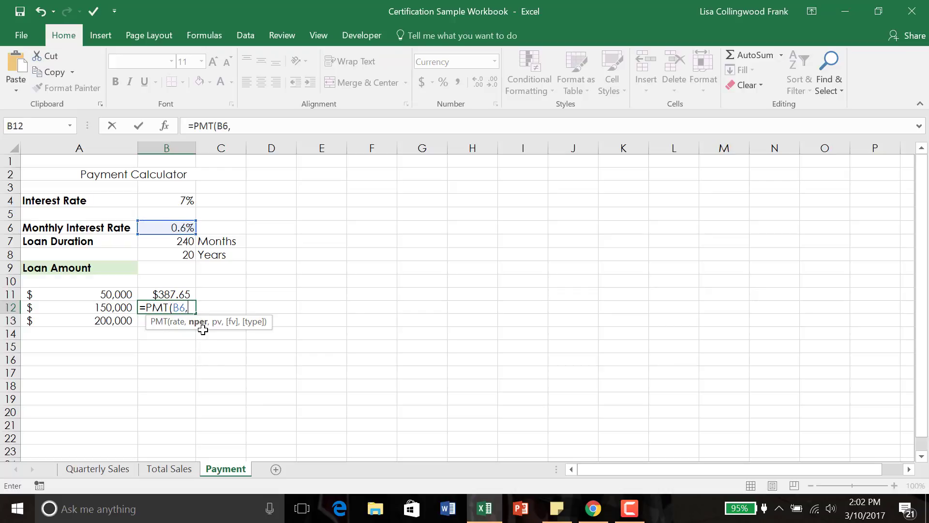
pyautogui.click(182, 241)
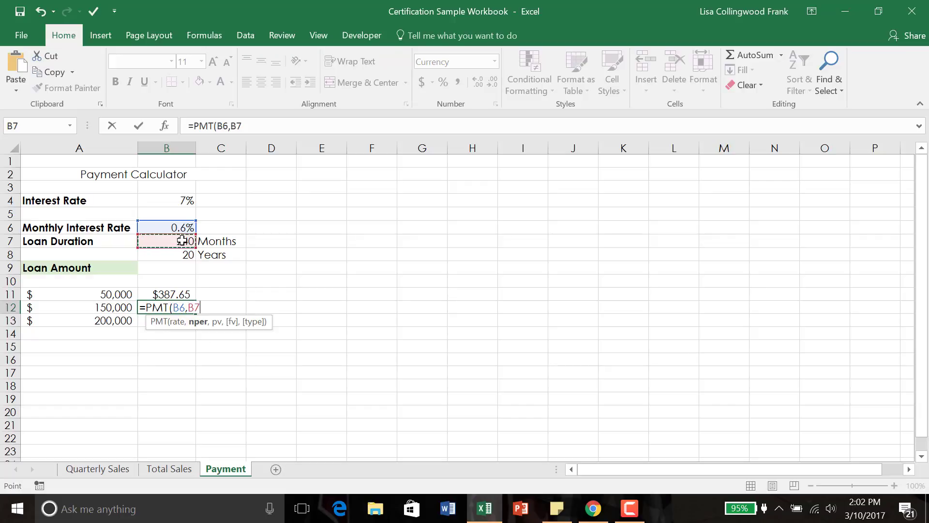
pyautogui.write(',')
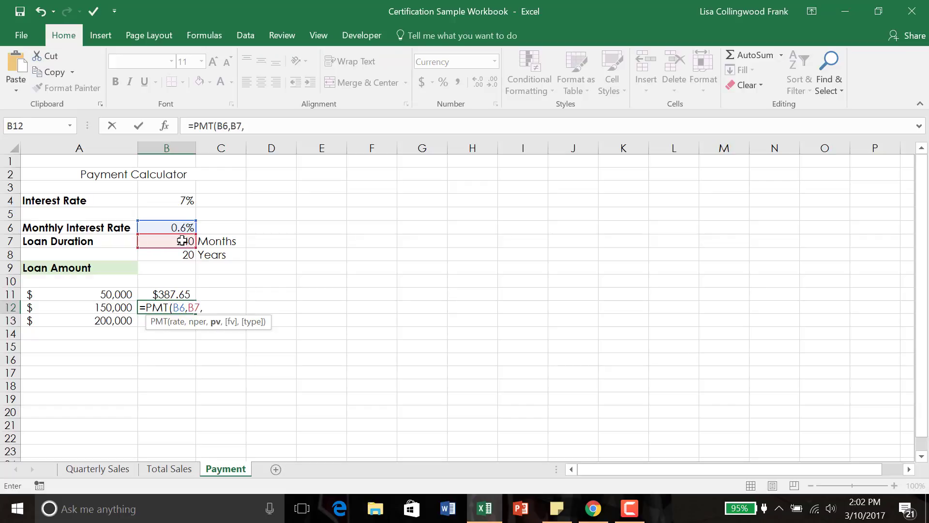
pyautogui.click(126, 308)
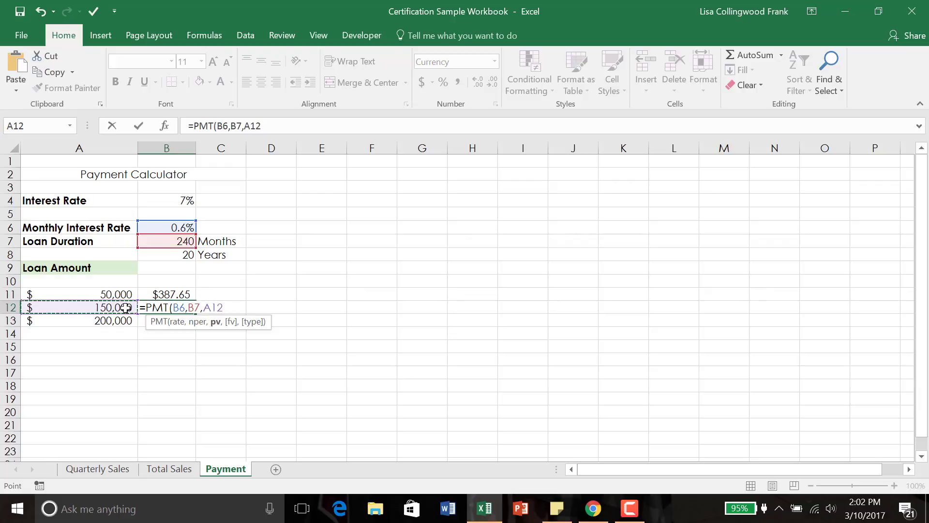
# Put a minus sign before PMT in the B12 formula and enter it.
pyautogui.click(145, 307)
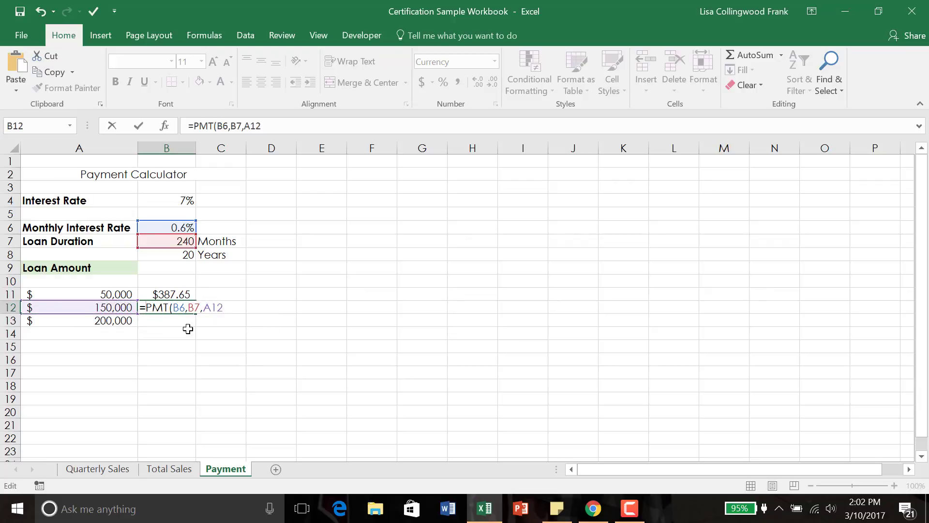
pyautogui.write('-')
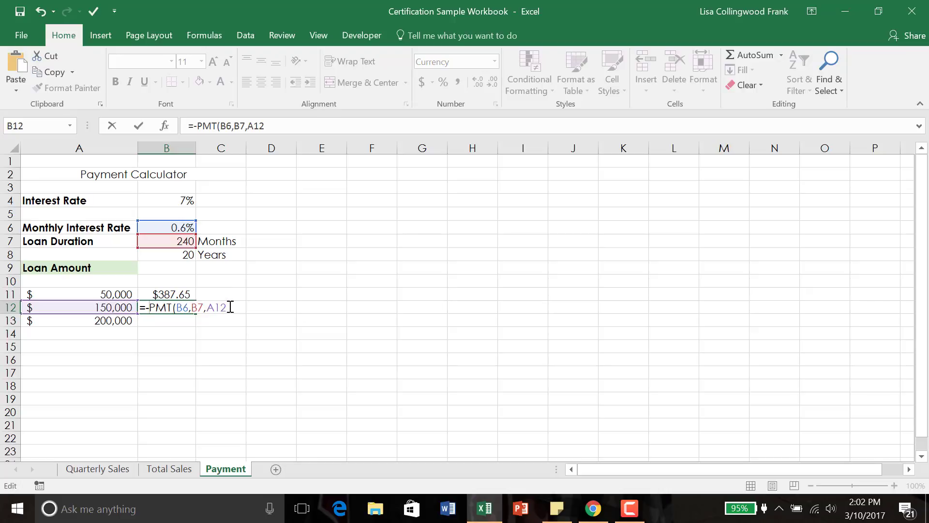
pyautogui.press('Return')
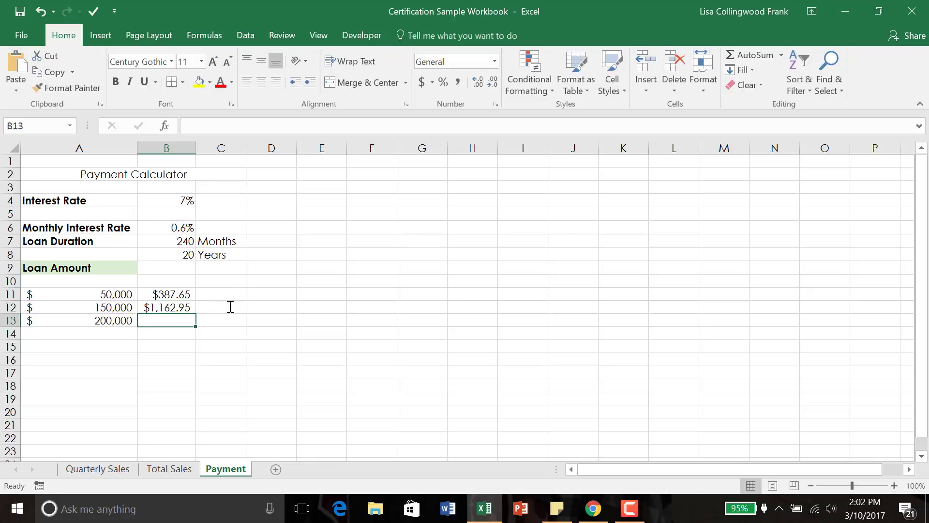